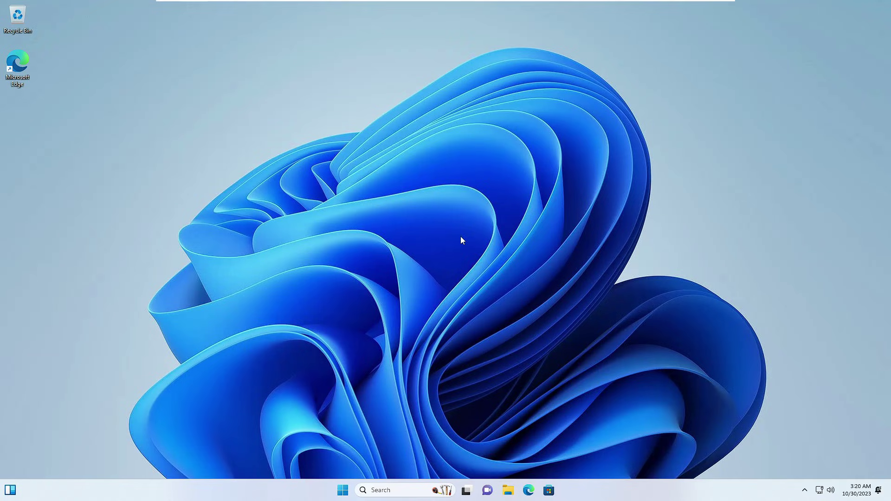
Open Quick Settings from the network tray icon; no Wi-Fi icon appears among the notification-area icons
{"action": "left_click", "coordinate": [814, 492]}
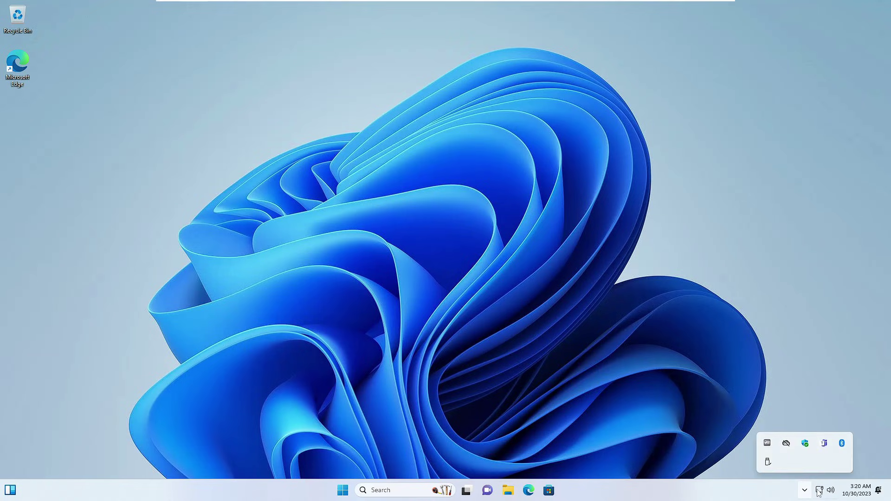
Open Settings from the Win+X menu and review Network & internet, which lists only Ethernet0 connected
{"action": "right_click", "coordinate": [343, 490]}
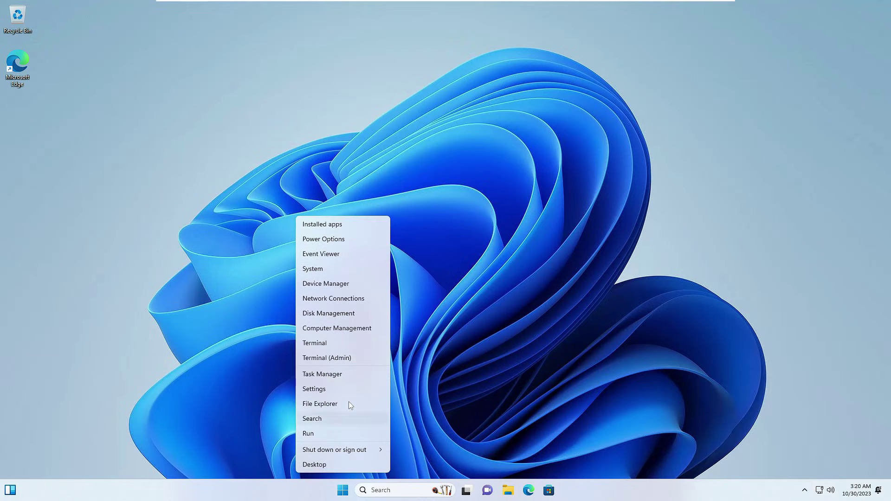
{"action": "left_click", "coordinate": [324, 389]}
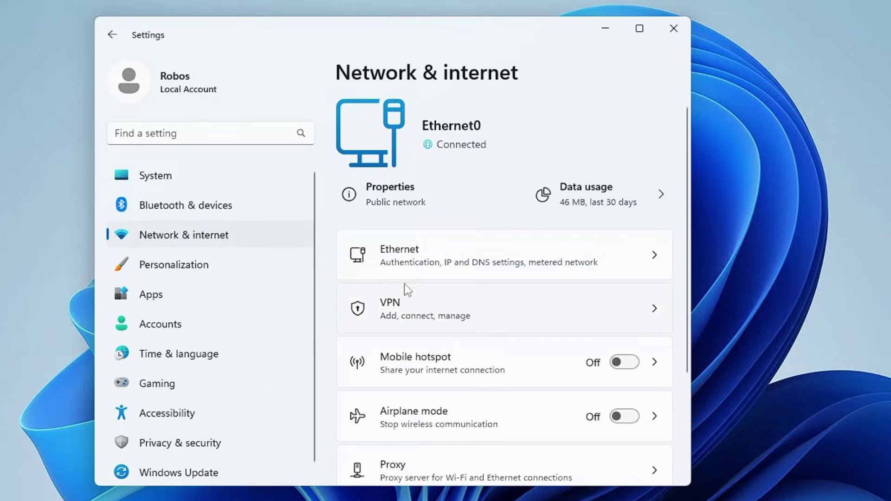
{"action": "scroll", "coordinate": [432, 344], "scroll_direction": "down", "scroll_amount": 3}
{"action": "scroll", "coordinate": [437, 392], "scroll_direction": "up", "scroll_amount": 2}
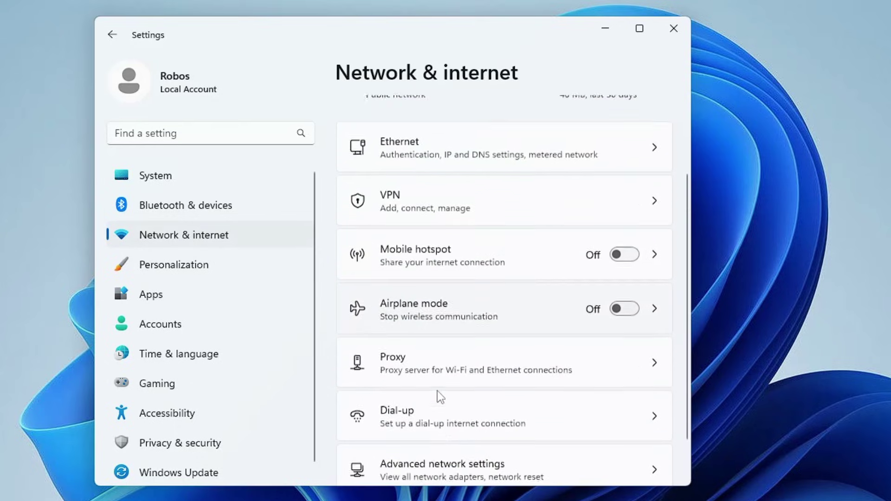
{"action": "scroll", "coordinate": [437, 393], "scroll_direction": "up", "scroll_amount": 1}
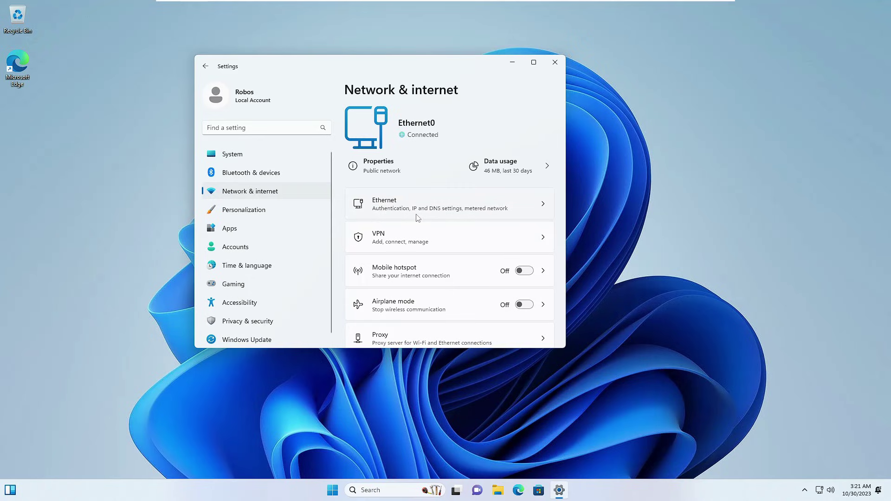
Close Settings and search 'ser' so Services appears as the best match
{"action": "left_click", "coordinate": [555, 63]}
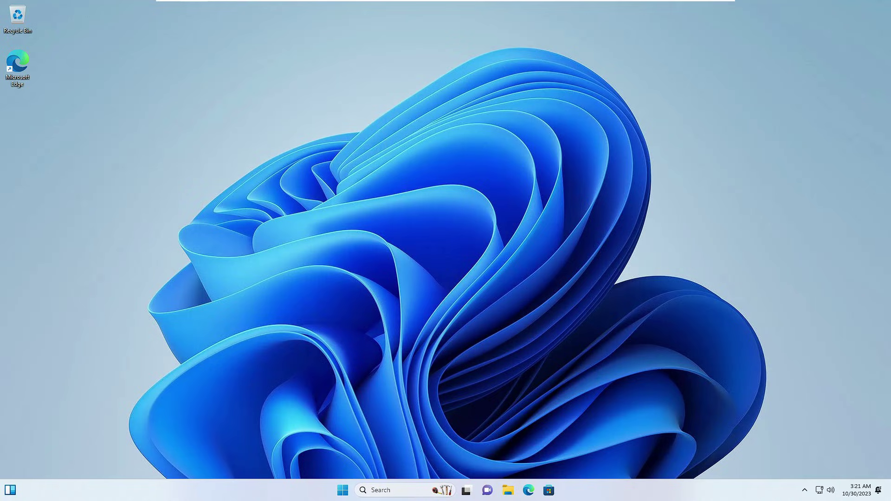
{"action": "left_click", "coordinate": [380, 490]}
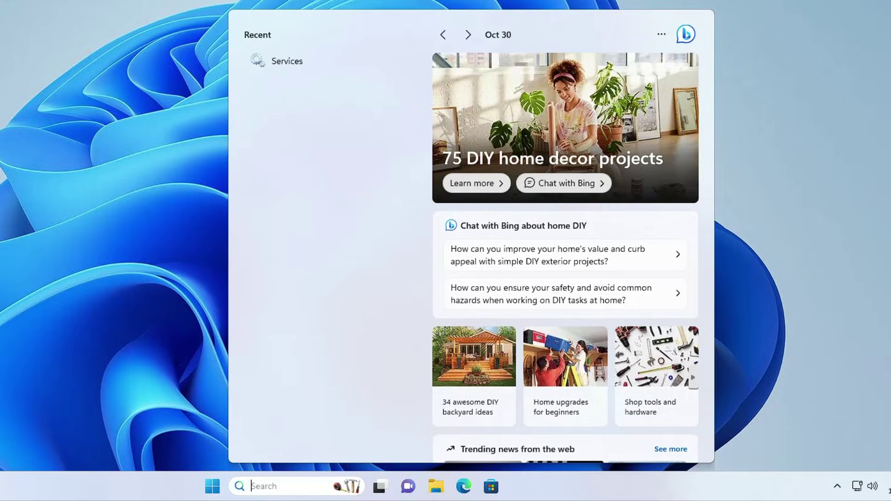
{"action": "type", "text": "ser"}
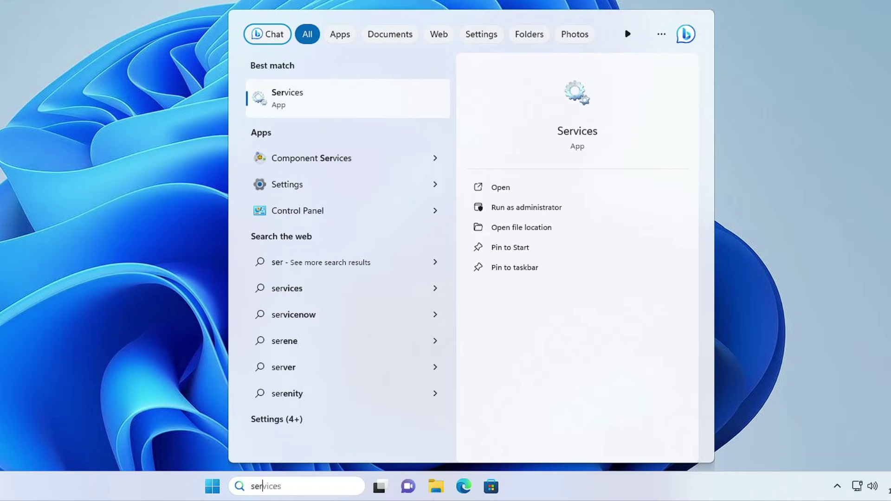
Launch Services and select WLAN AutoConfig, shown as not running with Manual startup
{"action": "left_click", "coordinate": [305, 100]}
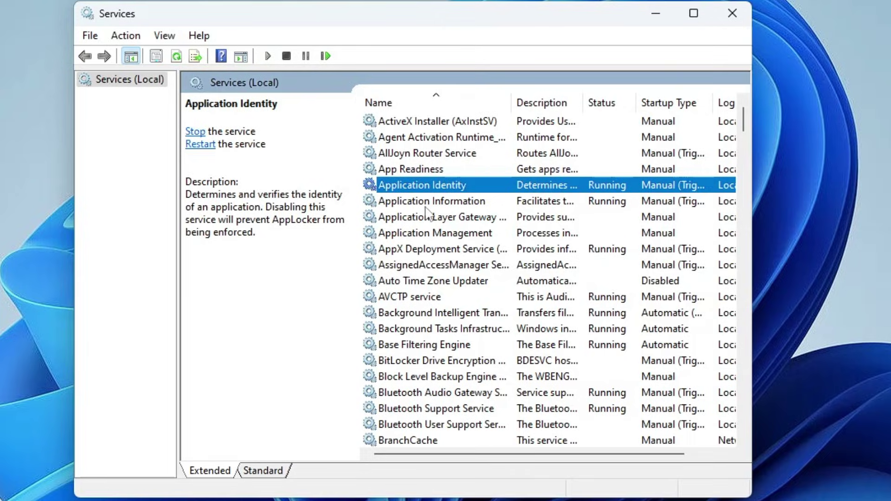
{"action": "left_click", "coordinate": [426, 208]}
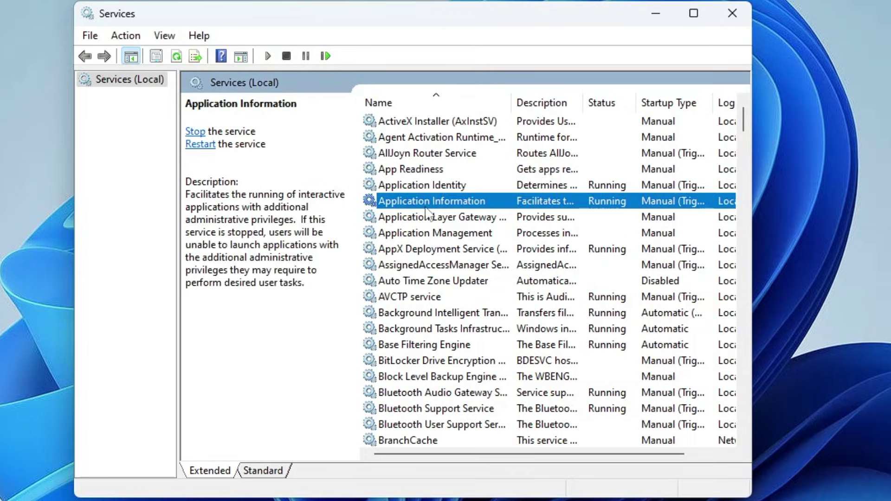
{"action": "key", "text": "w"}
{"action": "scroll", "coordinate": [427, 215], "scroll_direction": "down", "scroll_amount": 7}
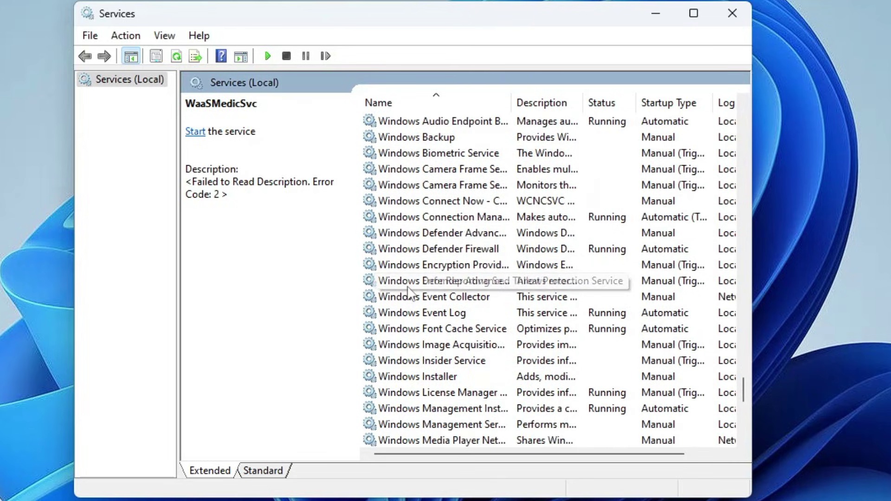
{"action": "scroll", "coordinate": [408, 301], "scroll_direction": "down", "scroll_amount": 2}
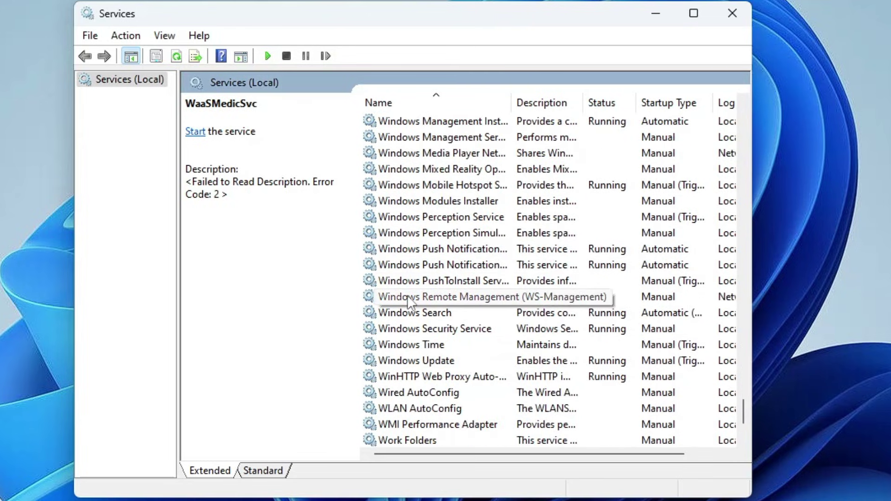
{"action": "scroll", "coordinate": [407, 300], "scroll_direction": "down", "scroll_amount": 1}
{"action": "left_click", "coordinate": [420, 363]}
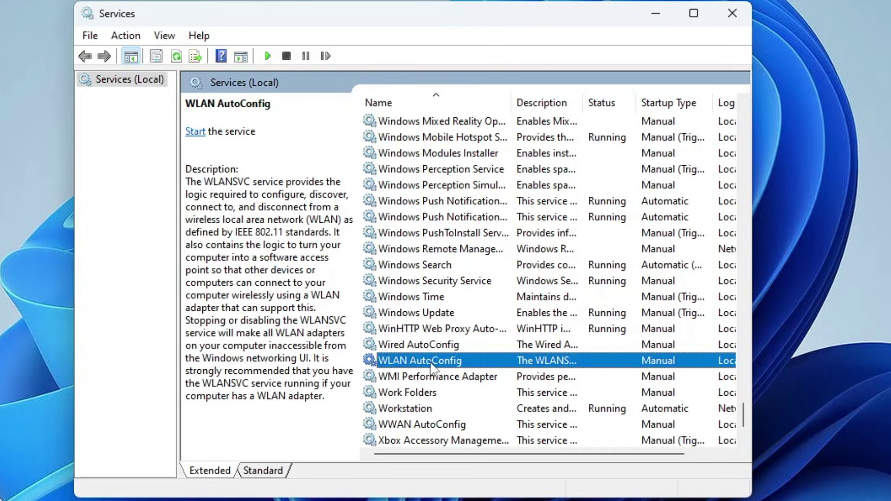
Set WLAN AutoConfig to Automatic startup, start it, apply the change, and close Services
{"action": "double_click", "coordinate": [442, 362]}
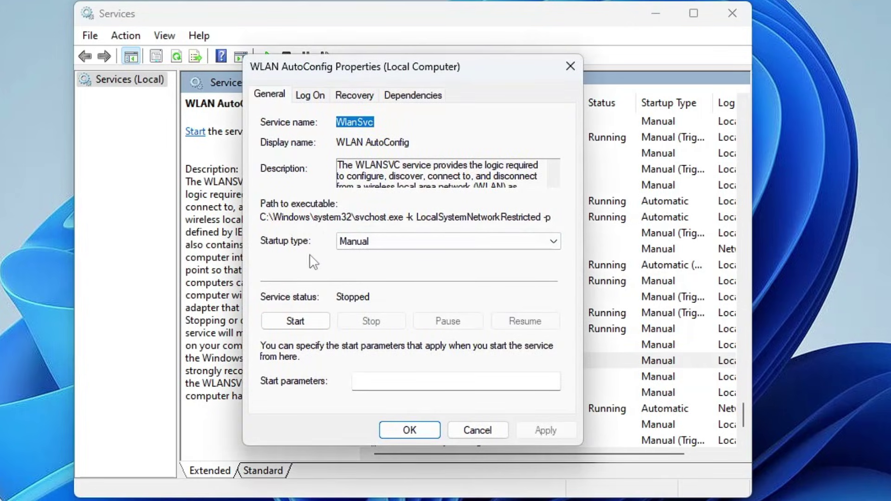
{"action": "left_click", "coordinate": [355, 244]}
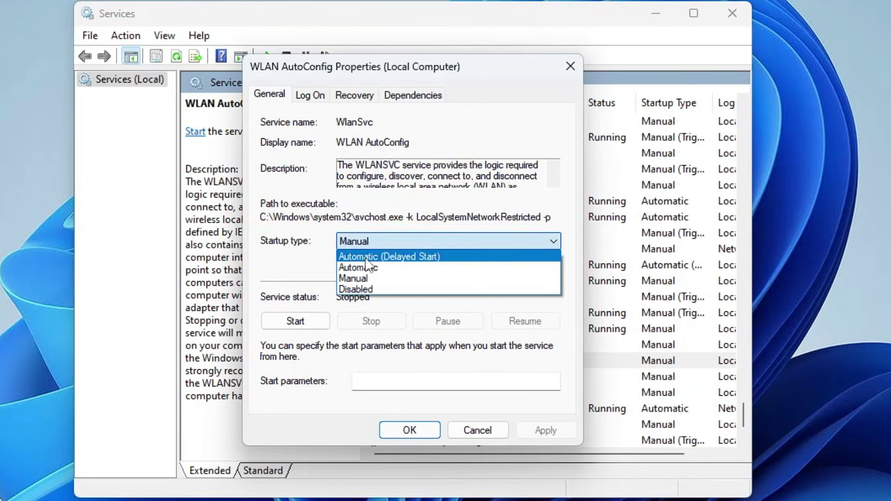
{"action": "left_click", "coordinate": [366, 269]}
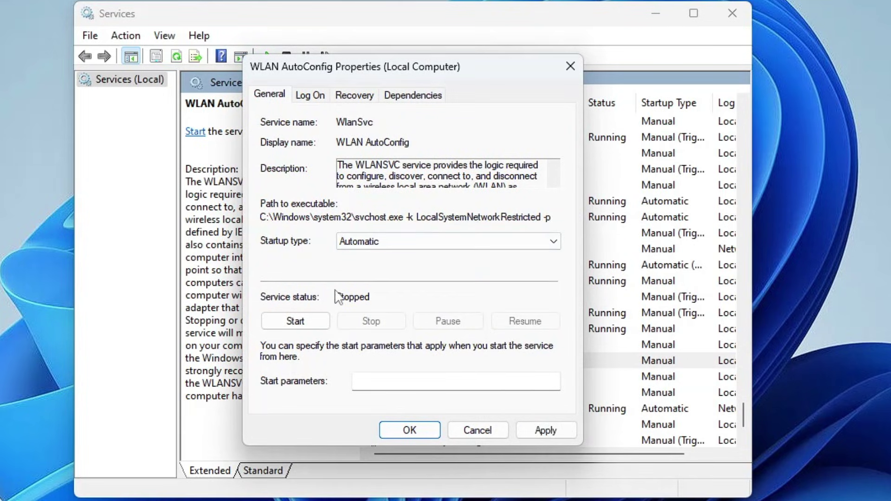
{"action": "left_click", "coordinate": [307, 321]}
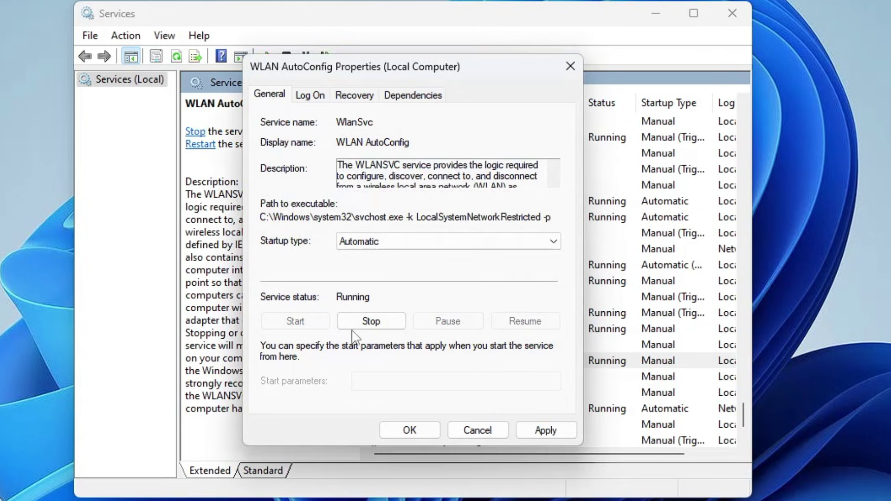
{"action": "left_click", "coordinate": [545, 430]}
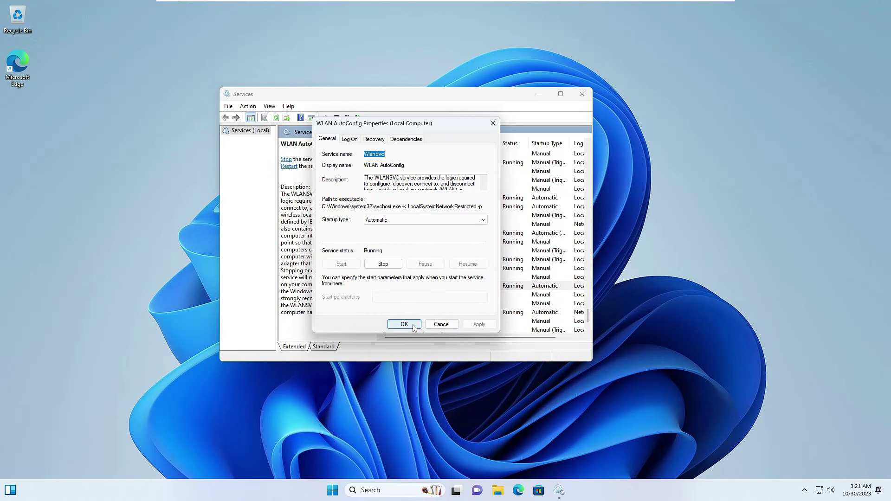
{"action": "left_click", "coordinate": [418, 433]}
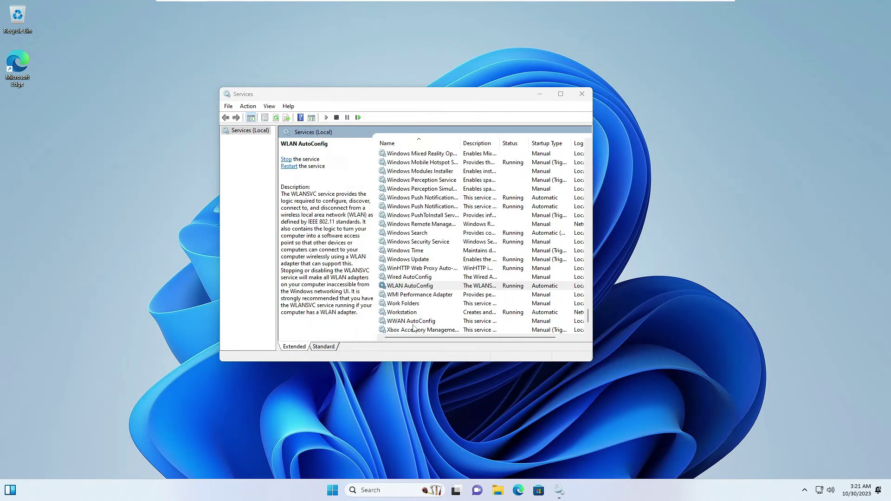
{"action": "left_click", "coordinate": [583, 95]}
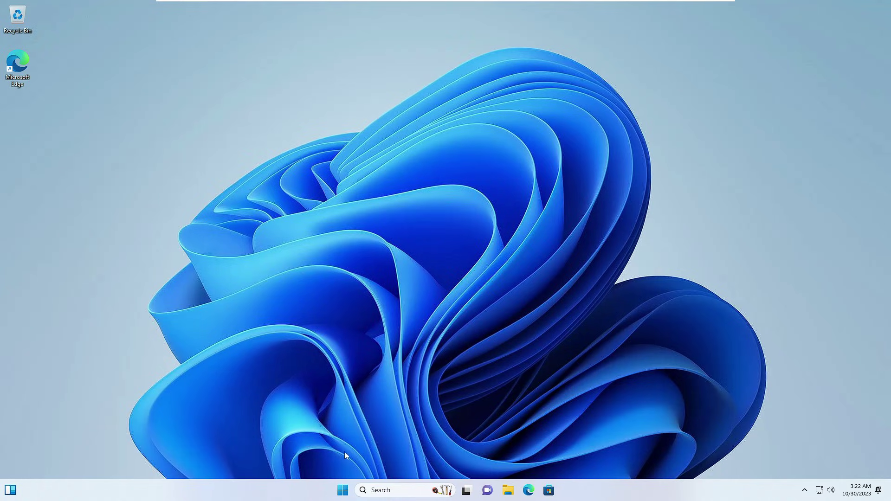
Launch Device Manager from the Win+X menu
{"action": "right_click", "coordinate": [345, 495]}
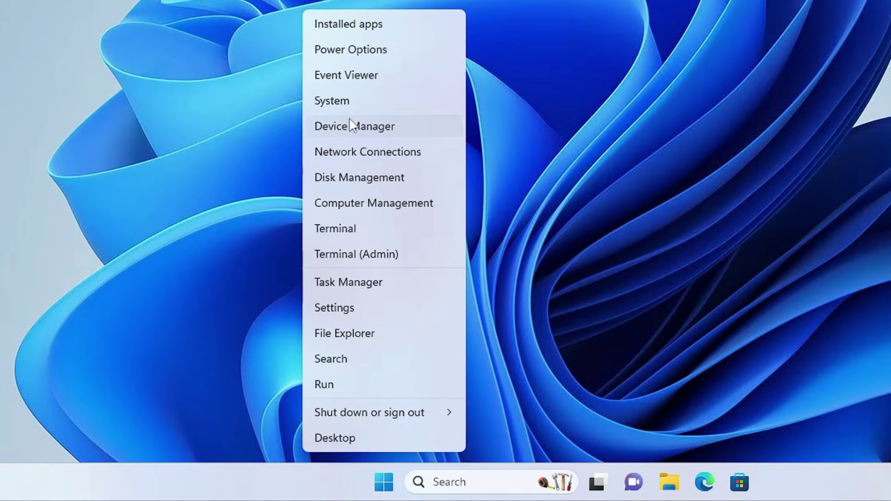
{"action": "left_click", "coordinate": [361, 129]}
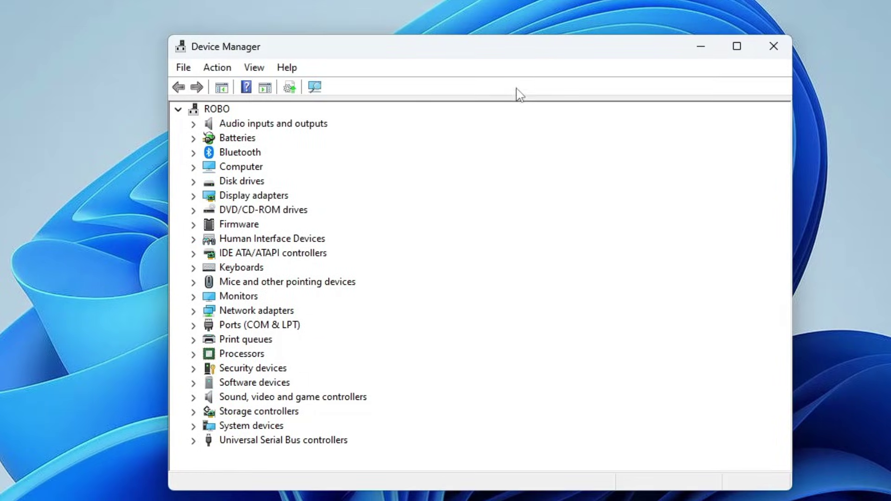
Expand Network adapters and select the TP-Link Wireless USB Adapter
{"action": "left_click", "coordinate": [239, 183]}
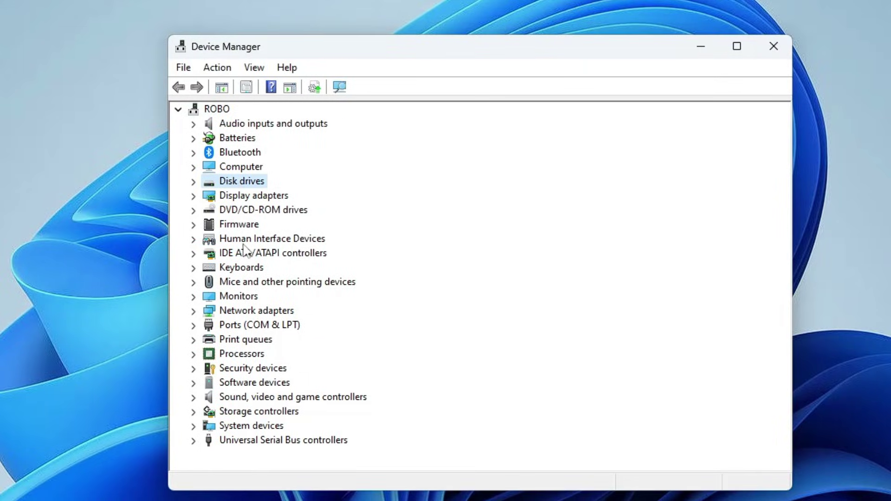
{"action": "left_click", "coordinate": [254, 311]}
{"action": "key", "text": "Right"}
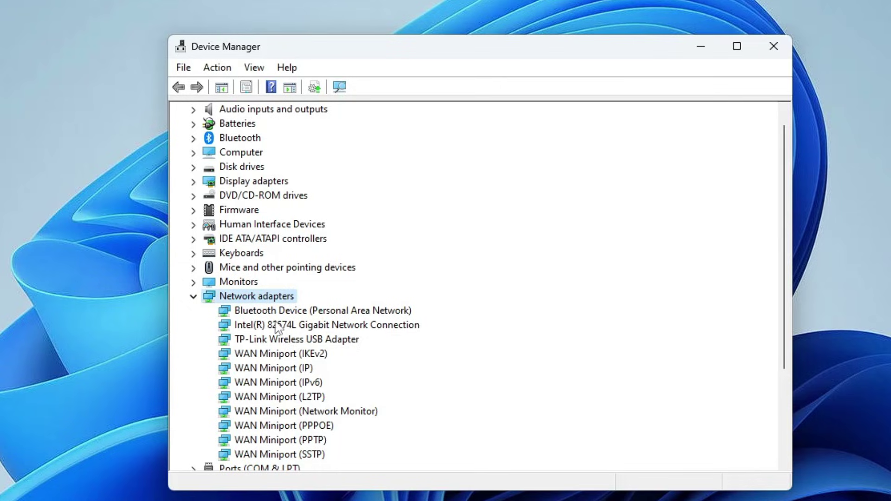
{"action": "left_click", "coordinate": [276, 327]}
{"action": "left_click", "coordinate": [271, 340]}
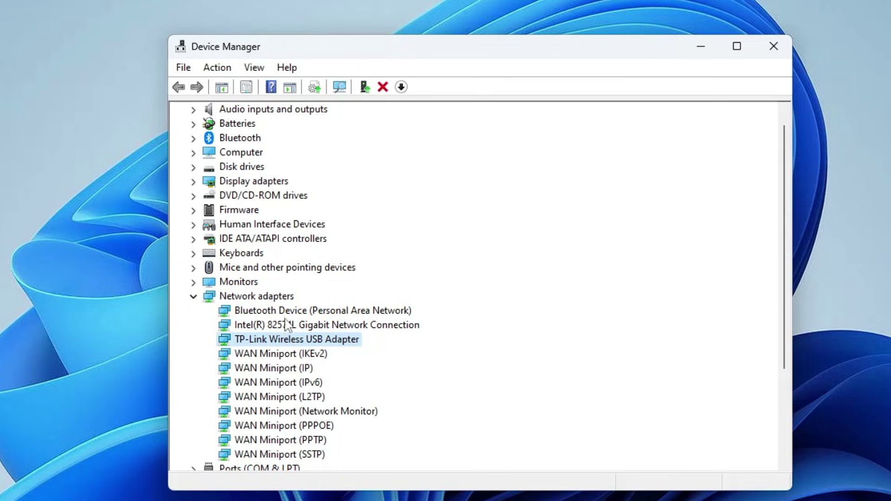
Show hidden devices and scan for hardware changes, revealing Kernel Debug and Wi-Fi Direct adapters
{"action": "left_click", "coordinate": [254, 68]}
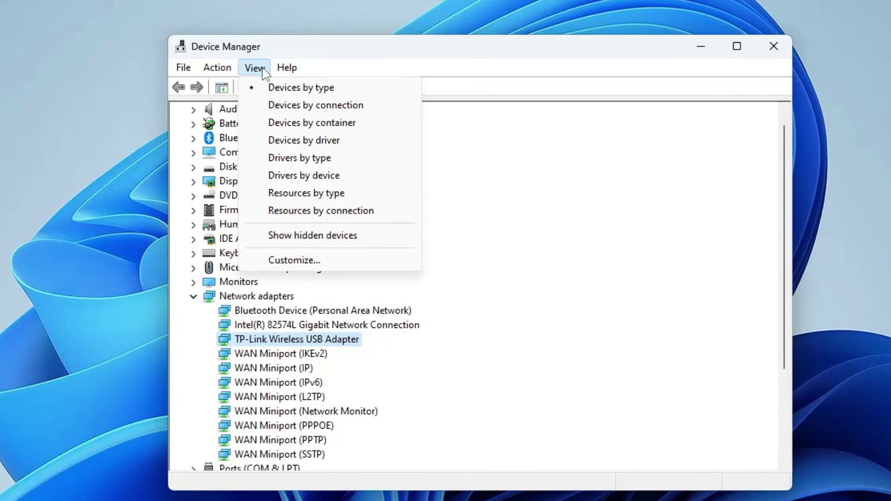
{"action": "left_click", "coordinate": [308, 242]}
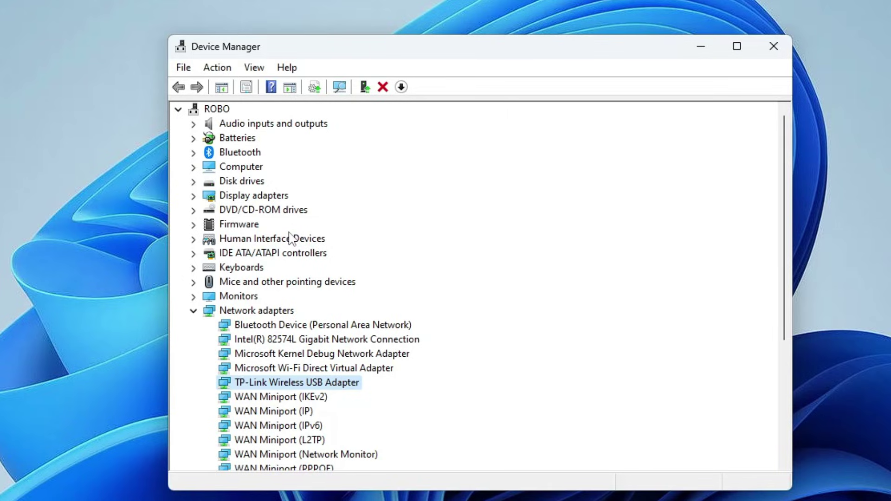
{"action": "left_click", "coordinate": [254, 150]}
{"action": "left_click", "coordinate": [217, 69]}
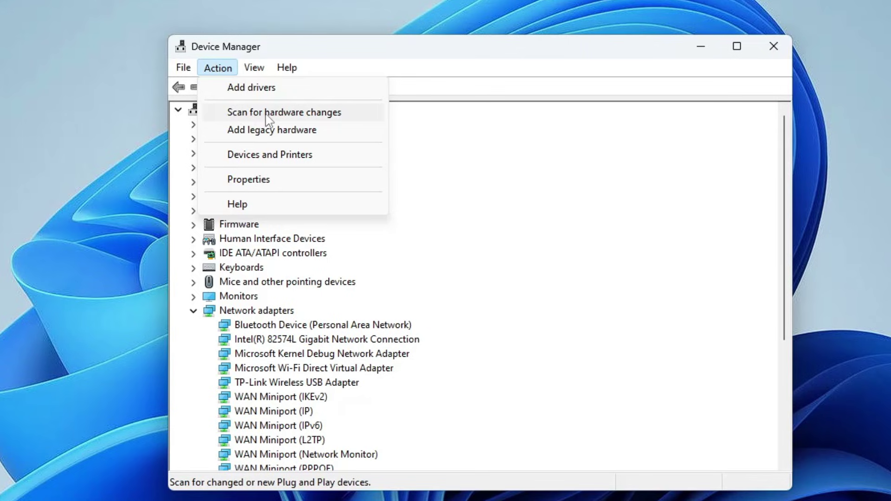
{"action": "left_click", "coordinate": [302, 113]}
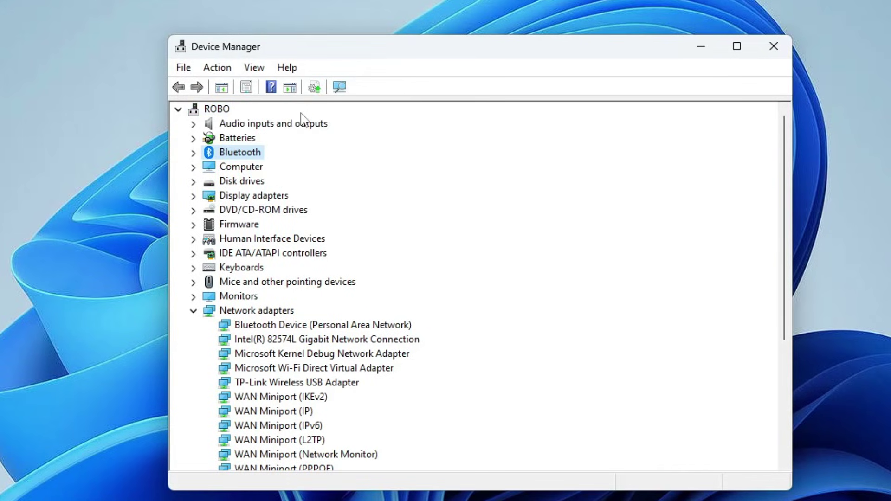
{"action": "scroll", "coordinate": [300, 122], "scroll_direction": "down", "scroll_amount": 2}
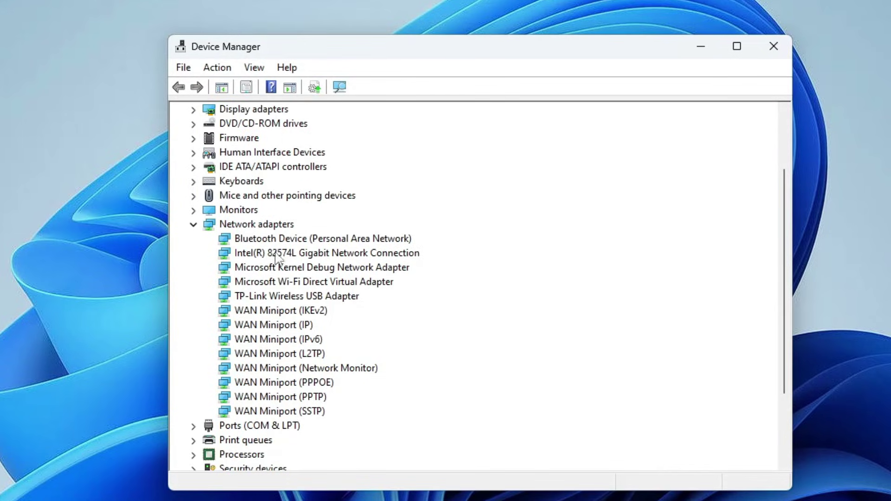
Search automatically for an updated driver for the TP-Link Wireless USB Adapter
{"action": "left_click", "coordinate": [274, 298]}
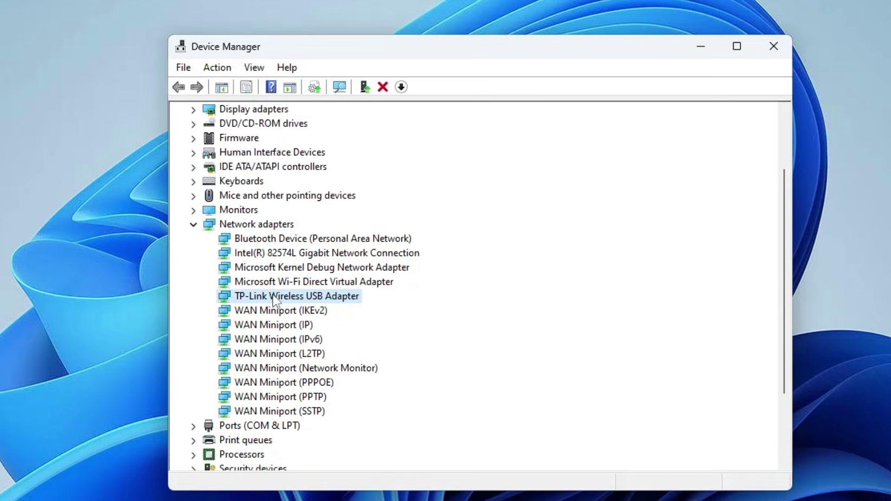
{"action": "right_click", "coordinate": [274, 298]}
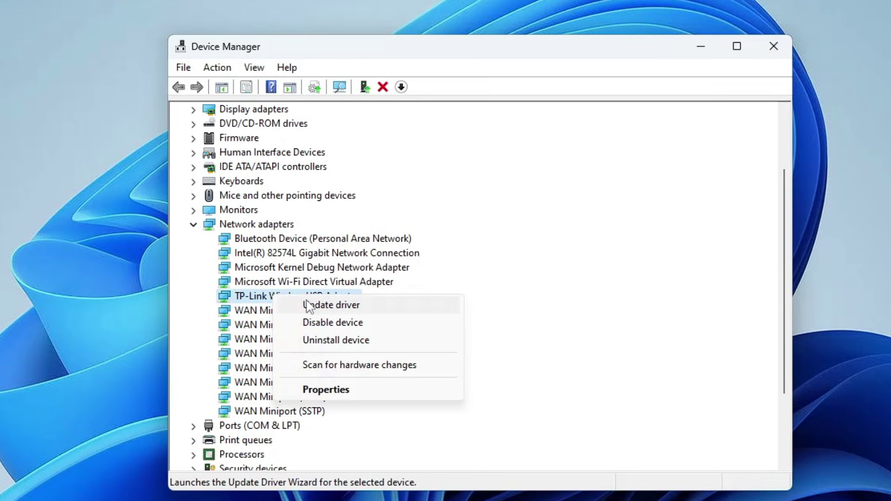
{"action": "left_click", "coordinate": [306, 302]}
{"action": "left_click", "coordinate": [328, 244]}
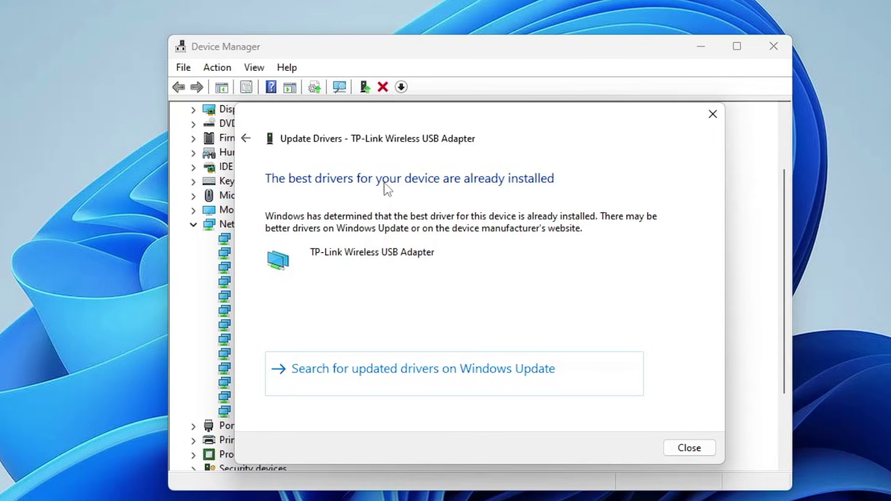
{"action": "left_click", "coordinate": [696, 447]}
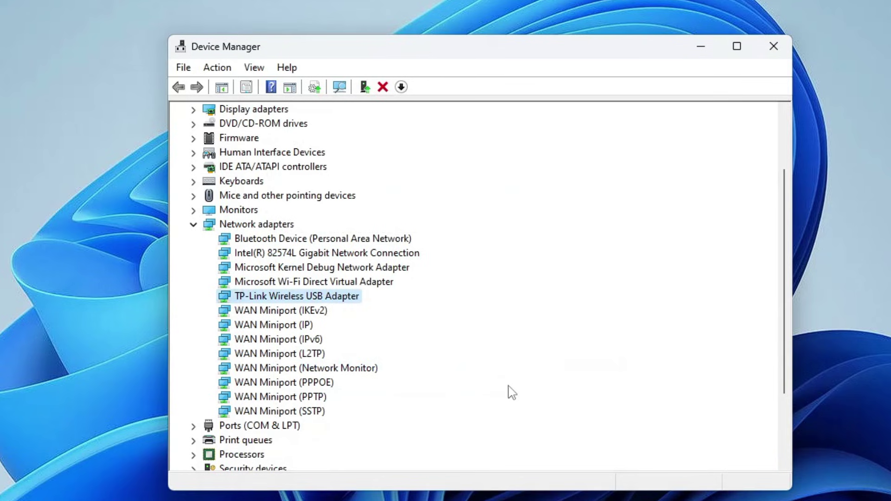
Uninstall the TP-Link Wireless USB Adapter device
{"action": "right_click", "coordinate": [290, 298]}
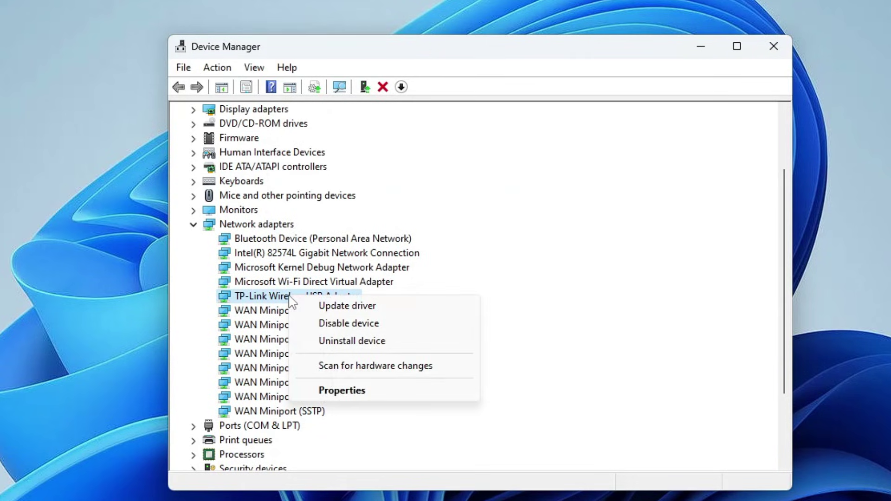
{"action": "left_click", "coordinate": [331, 344]}
{"action": "left_click", "coordinate": [516, 338]}
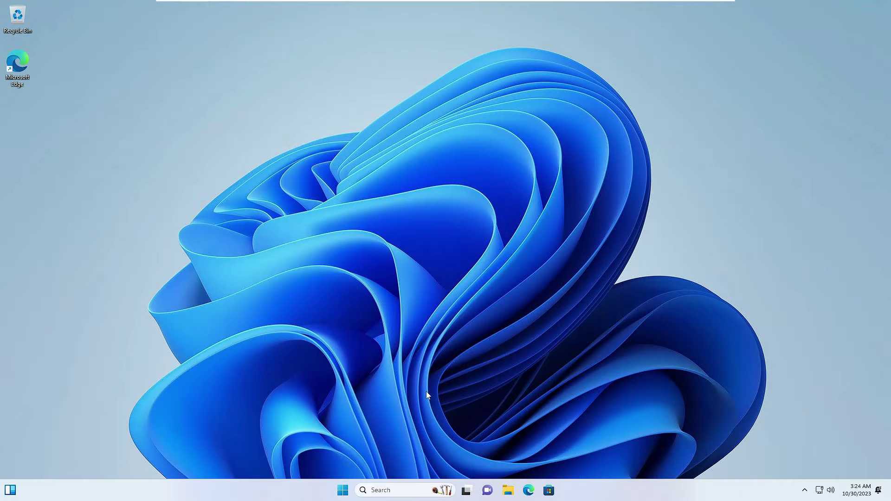
Open File Explorer and navigate through This PC and Local Disk (C:) into the Windows folder
{"action": "left_click", "coordinate": [508, 490]}
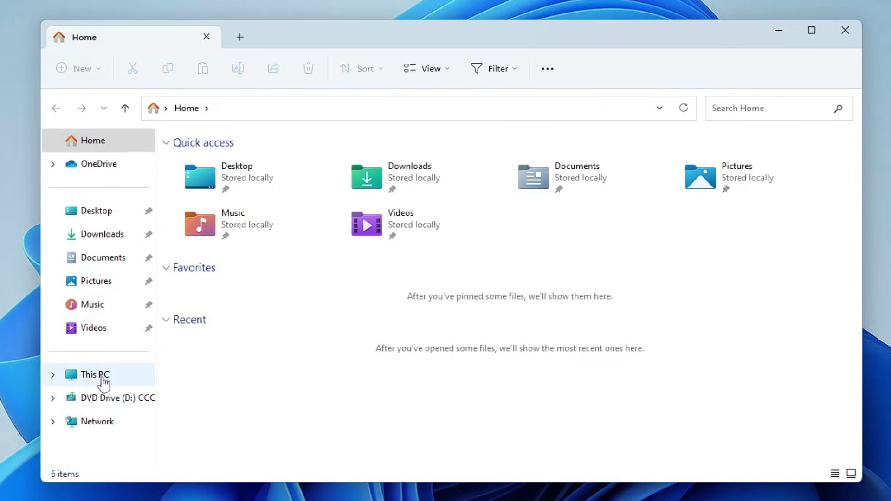
{"action": "left_click", "coordinate": [103, 379]}
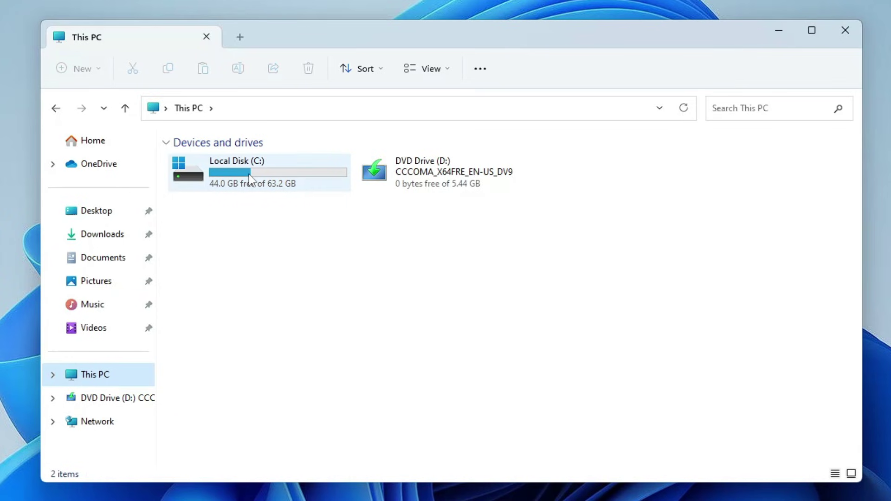
{"action": "double_click", "coordinate": [262, 167]}
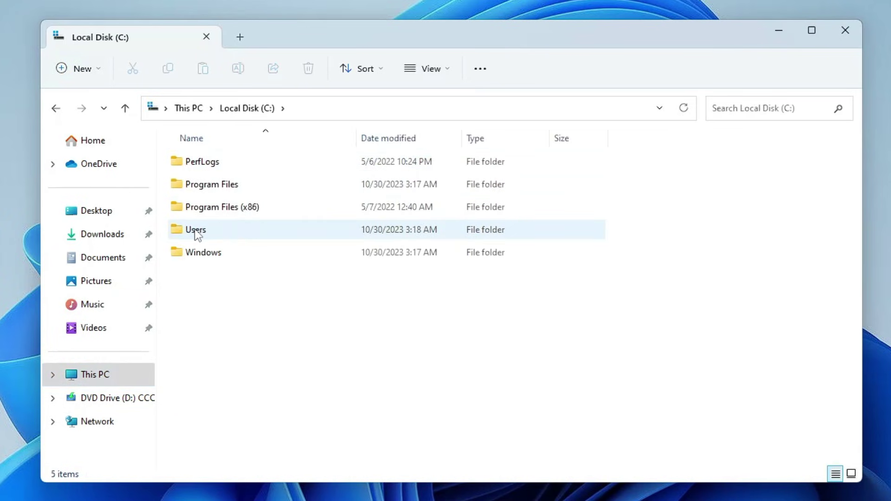
{"action": "double_click", "coordinate": [204, 253]}
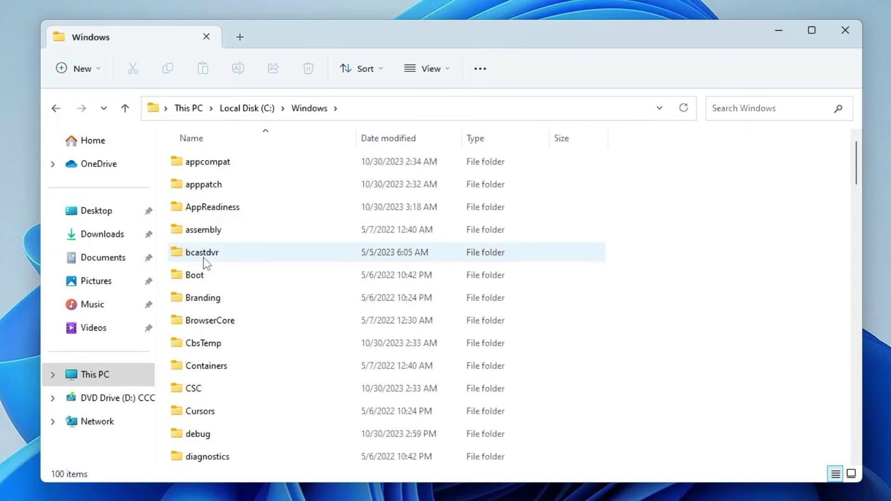
Select the SoftwareDistribution folder (23.5 MB) in C:\Windows
{"action": "scroll", "coordinate": [204, 257], "scroll_direction": "down", "scroll_amount": 3}
{"action": "left_click", "coordinate": [204, 270]}
{"action": "key", "text": "s"}
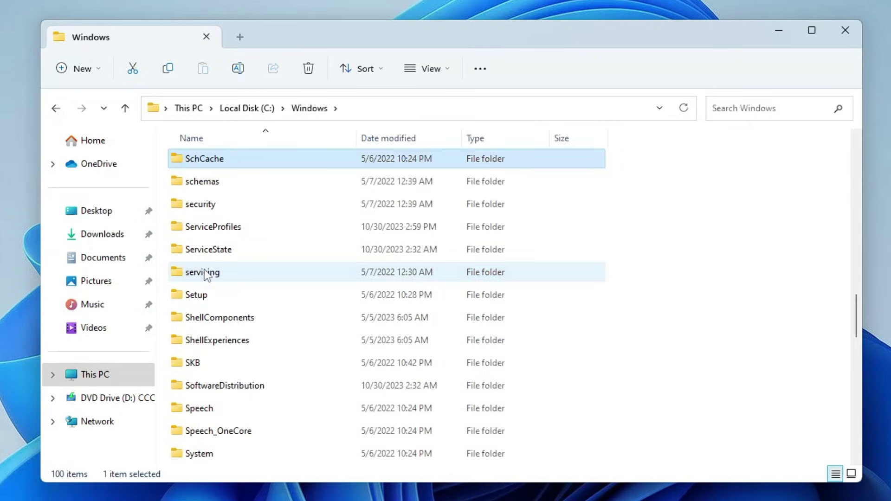
{"action": "scroll", "coordinate": [213, 280], "scroll_direction": "down", "scroll_amount": 1}
{"action": "left_click", "coordinate": [219, 319]}
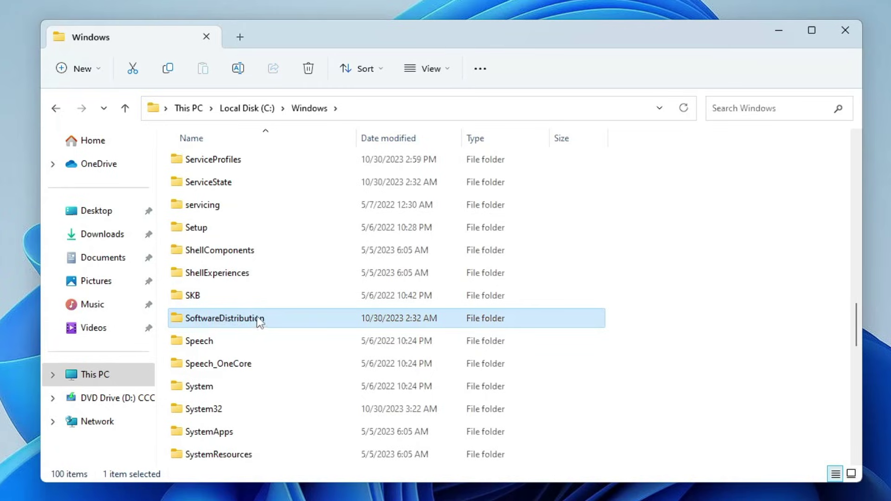
Delete all five items in SoftwareDistribution except the in-use DataStore folder, then close File Explorer
{"action": "mouse_move", "coordinate": [245, 323]}
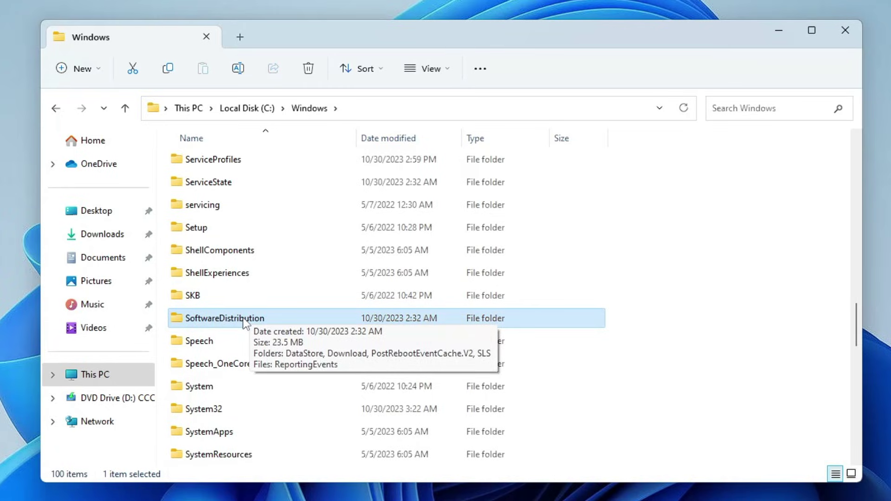
{"action": "double_click", "coordinate": [245, 320]}
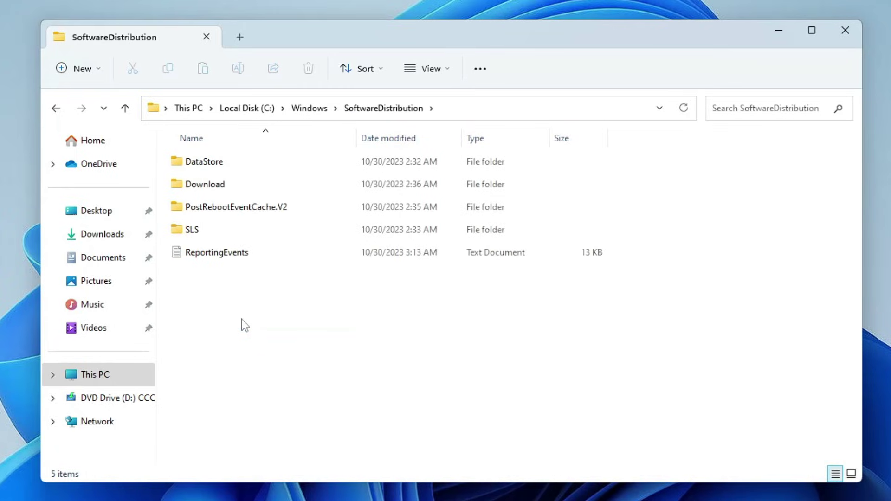
{"action": "left_click_drag", "start_coordinate": [241, 319], "coordinate": [207, 151]}
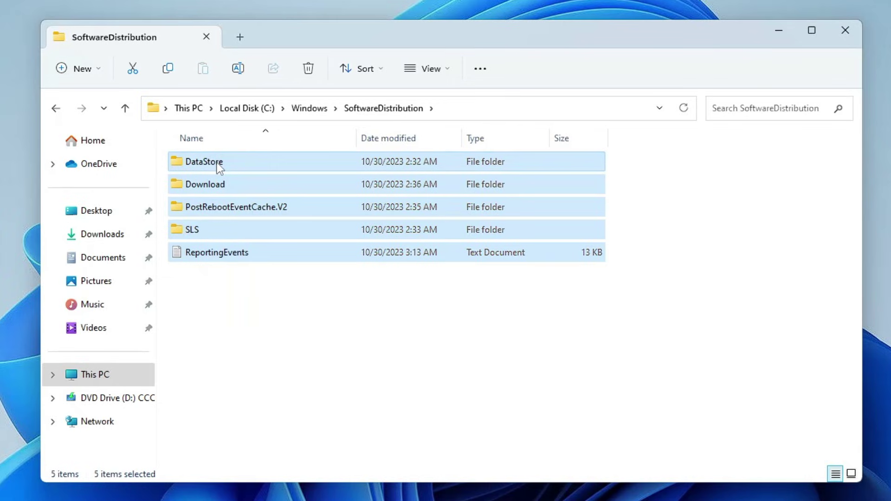
{"action": "right_click", "coordinate": [217, 163]}
{"action": "left_click", "coordinate": [331, 180]}
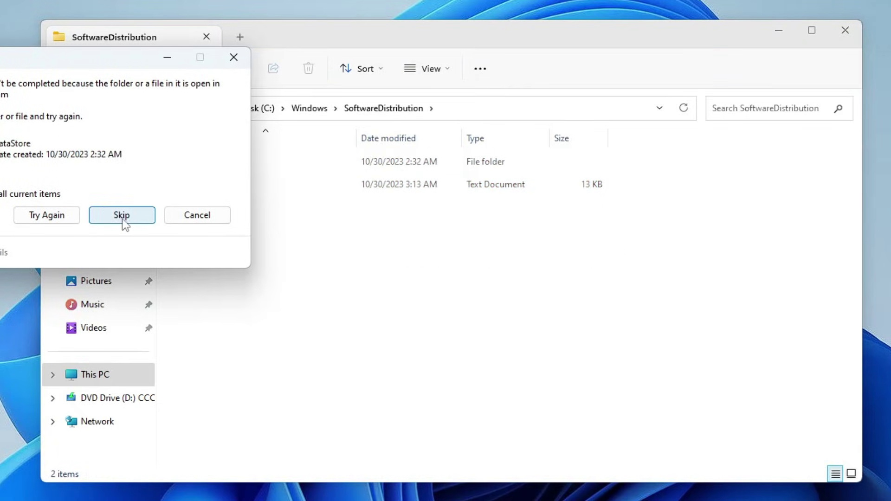
{"action": "left_click", "coordinate": [133, 219]}
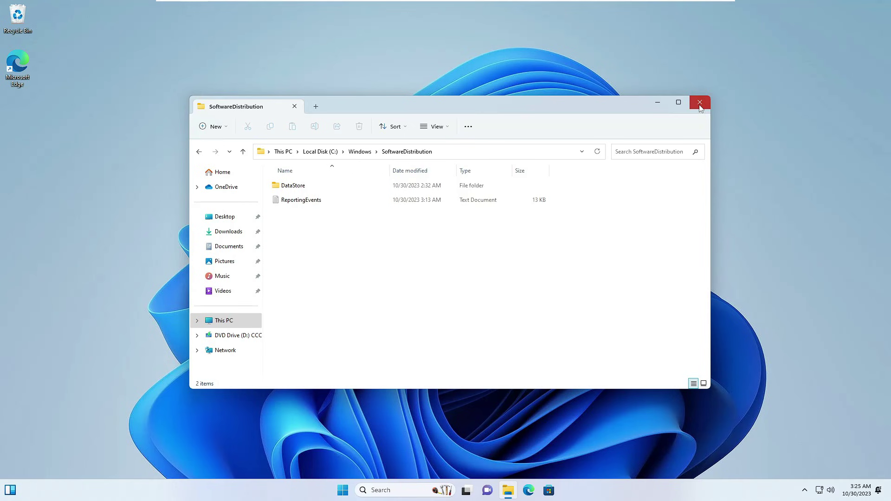
{"action": "left_click", "coordinate": [845, 32]}
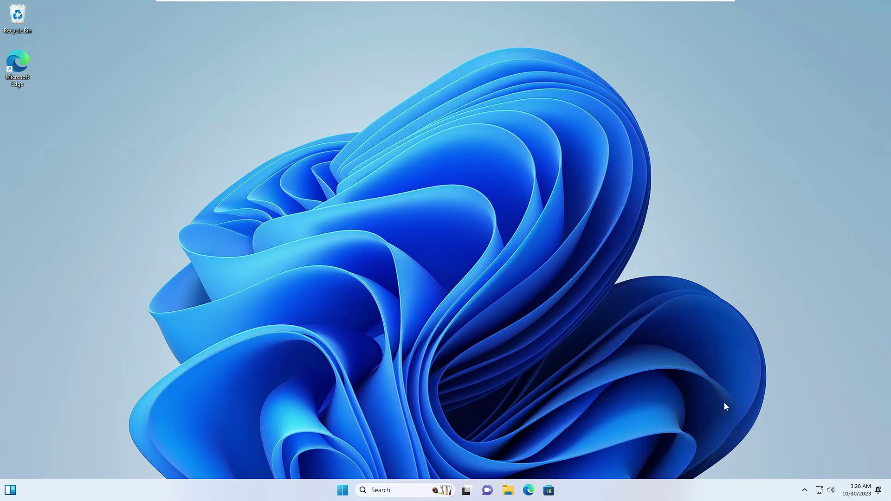
Show the available Wi-Fi networks from quick settings to confirm Wi-Fi is on
{"action": "left_click", "coordinate": [822, 493]}
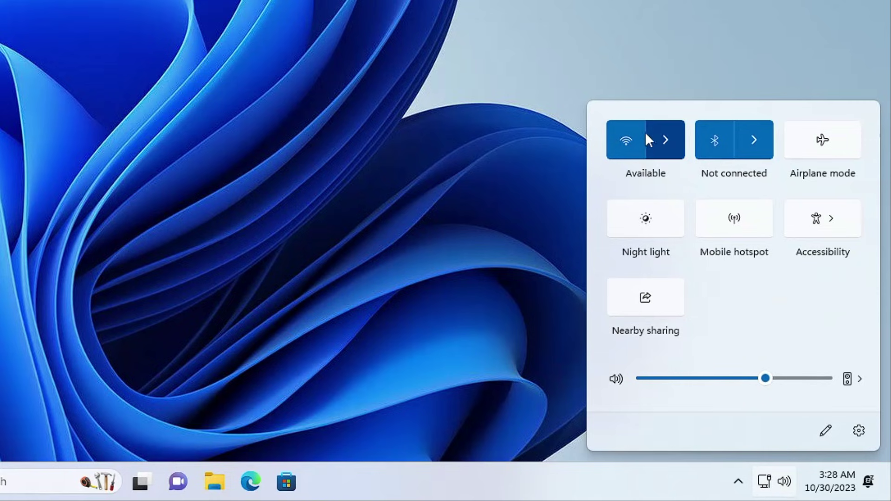
{"action": "left_click", "coordinate": [666, 140]}
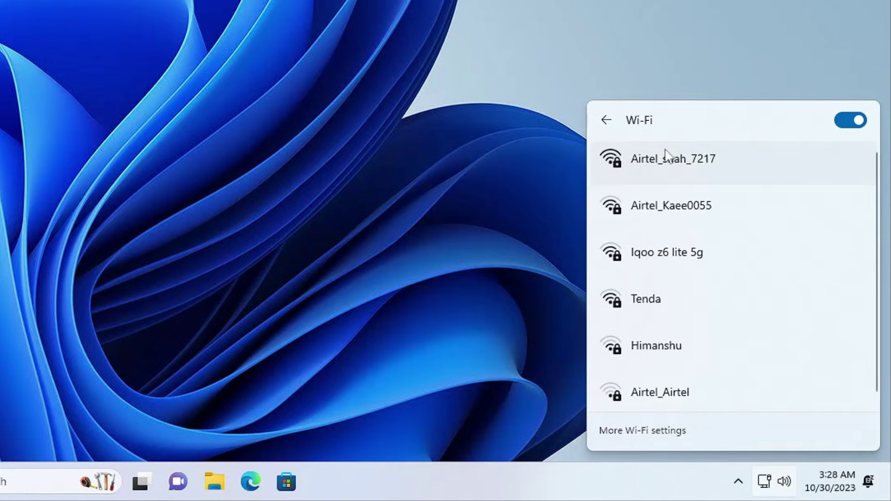